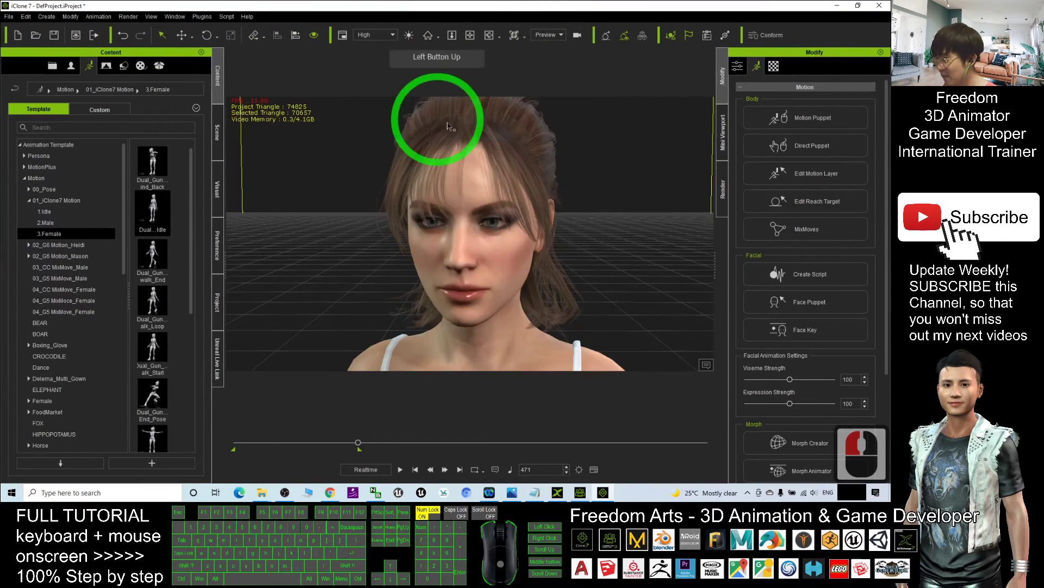
scroll(565, 279, "down", 3)
Frame the female character full-length in the viewport and restore the iClone window from full screen.
left_click_drag(554, 294, 455, 250)
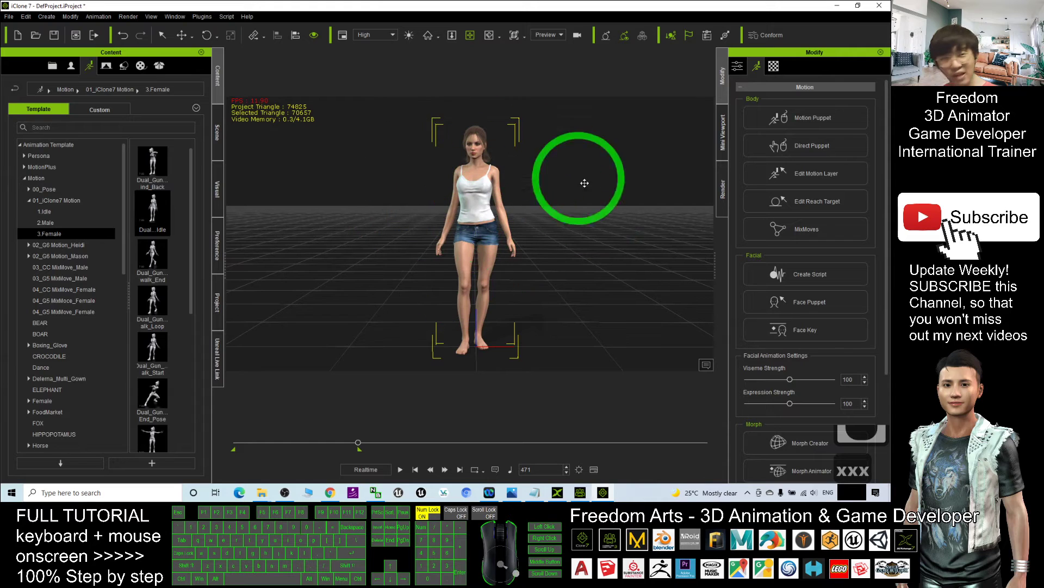
left_click_drag(479, 7, 495, 30)
Open File > Export > Export FBX and choose the Blender target tool preset.
left_click(191, 45)
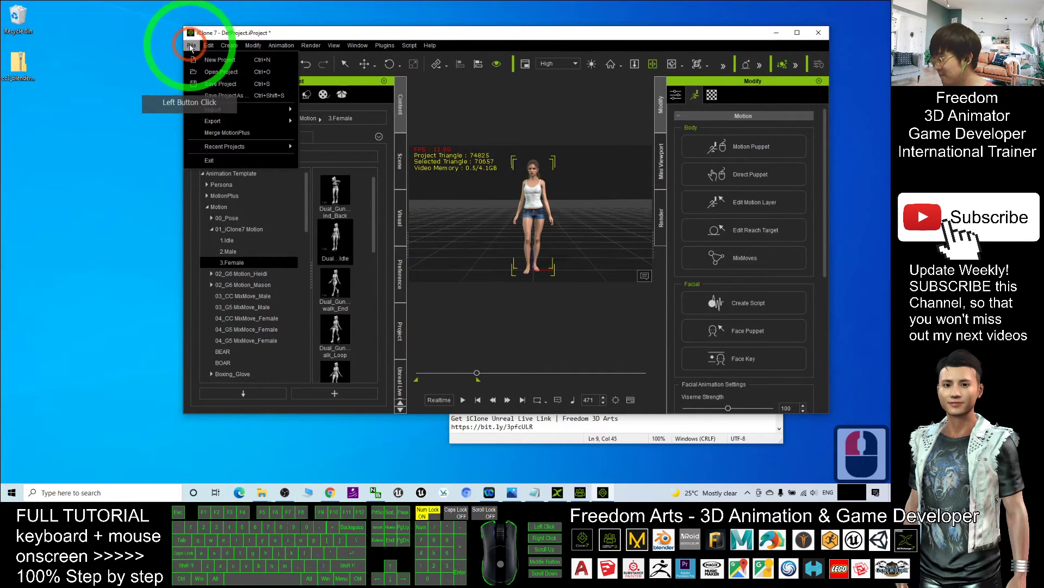
left_click(277, 121)
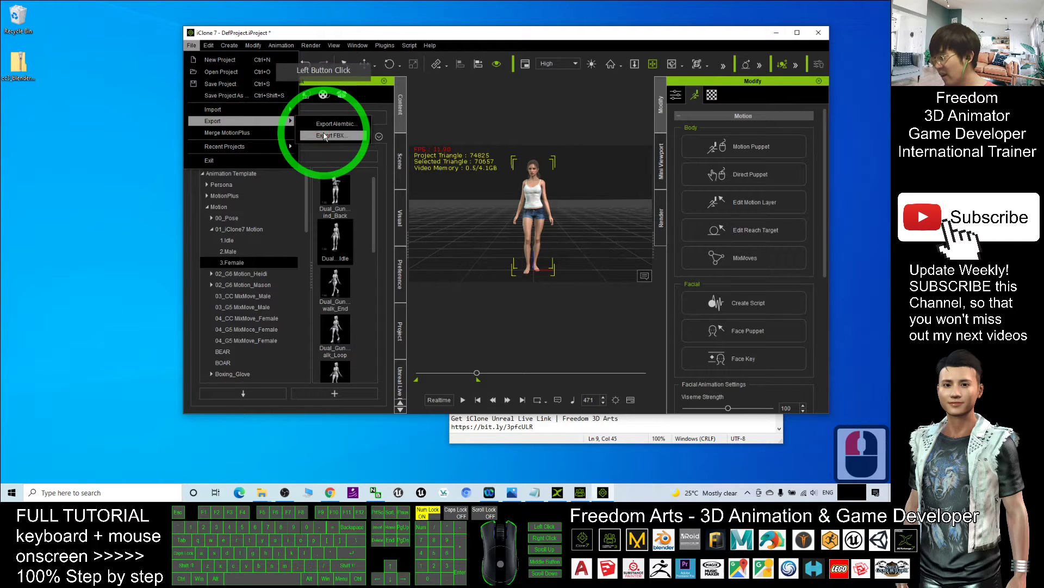
left_click(325, 136)
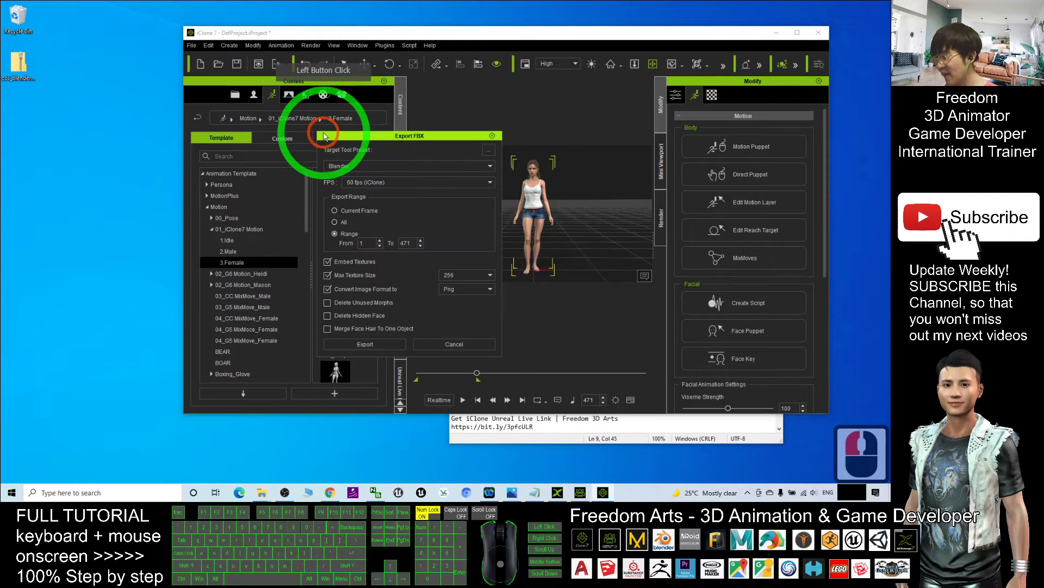
left_click(360, 165)
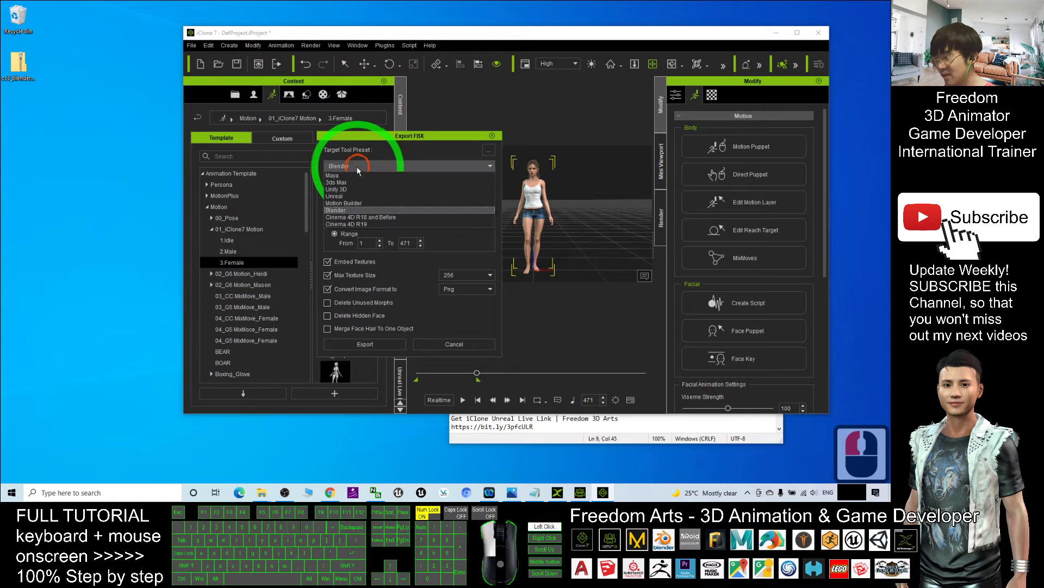
left_click(337, 212)
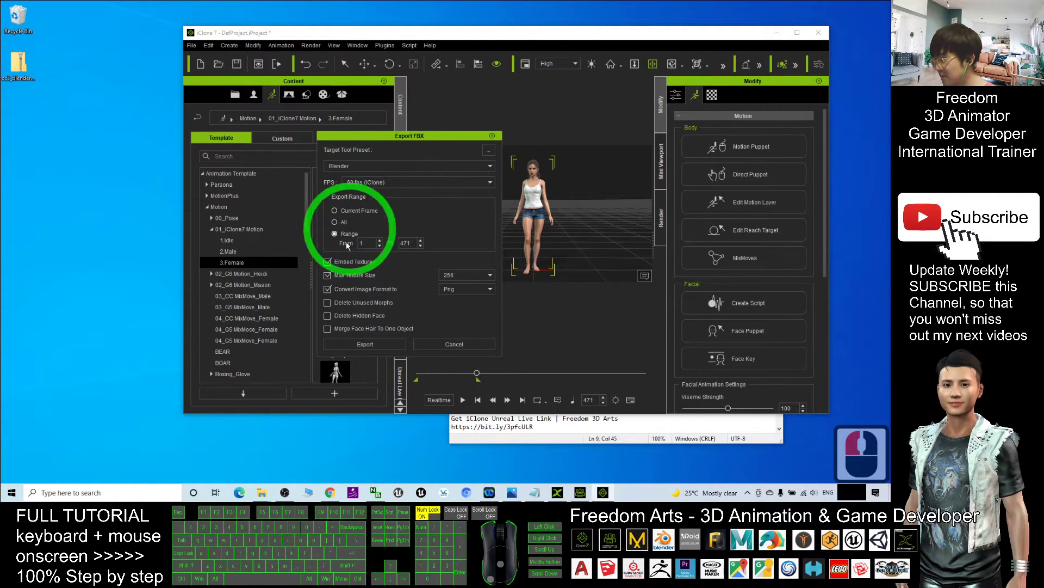
Keep the maximum texture size at 256 and export a custom frame range.
double_click(328, 263)
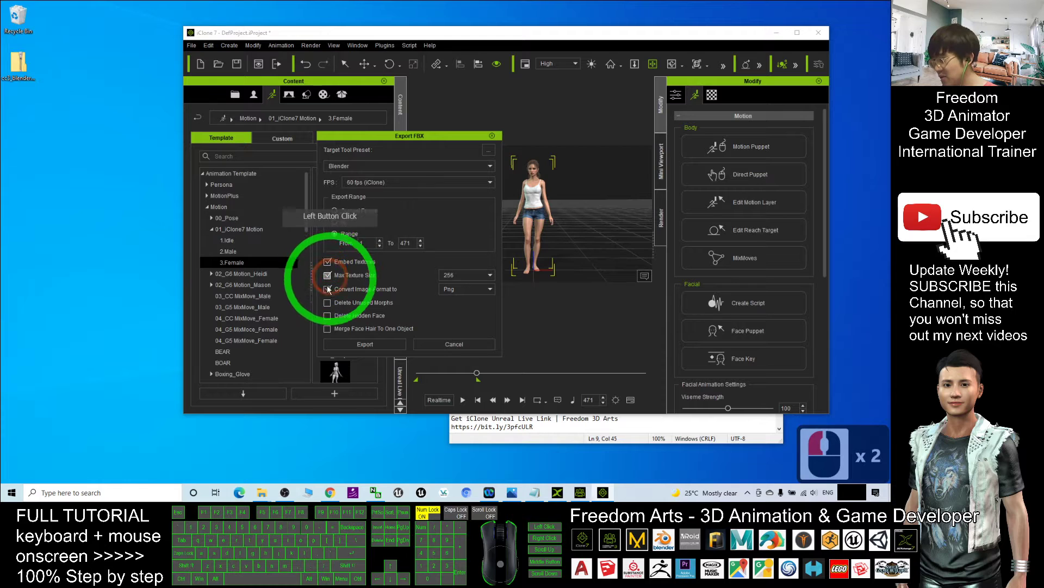
left_click(452, 275)
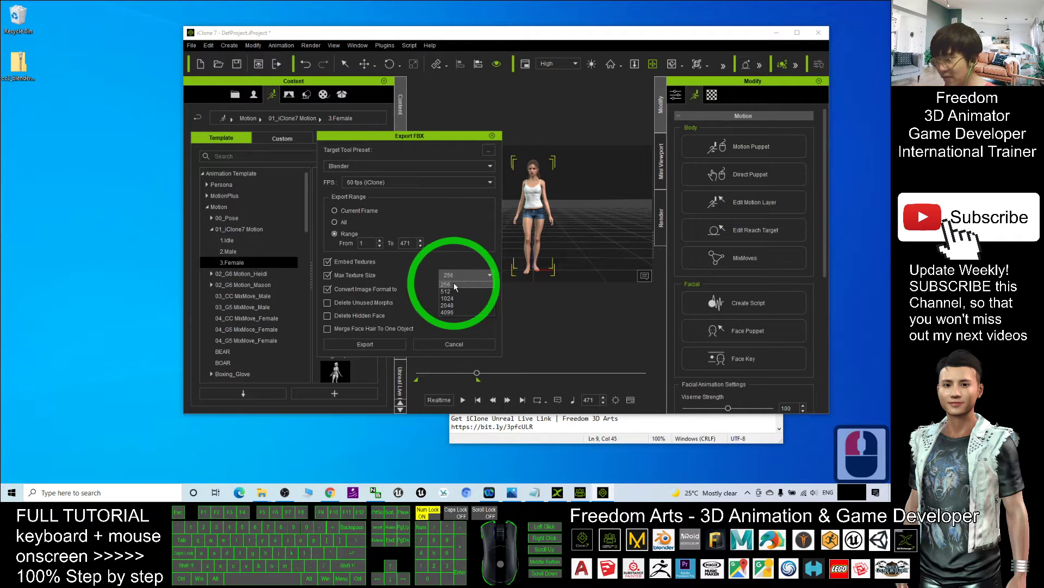
left_click(451, 283)
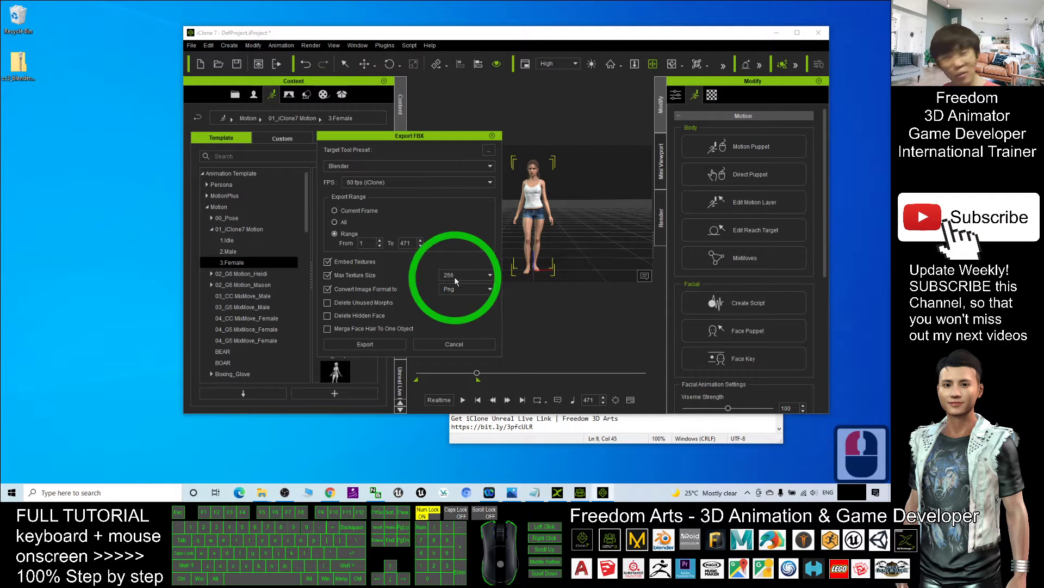
left_click(462, 275)
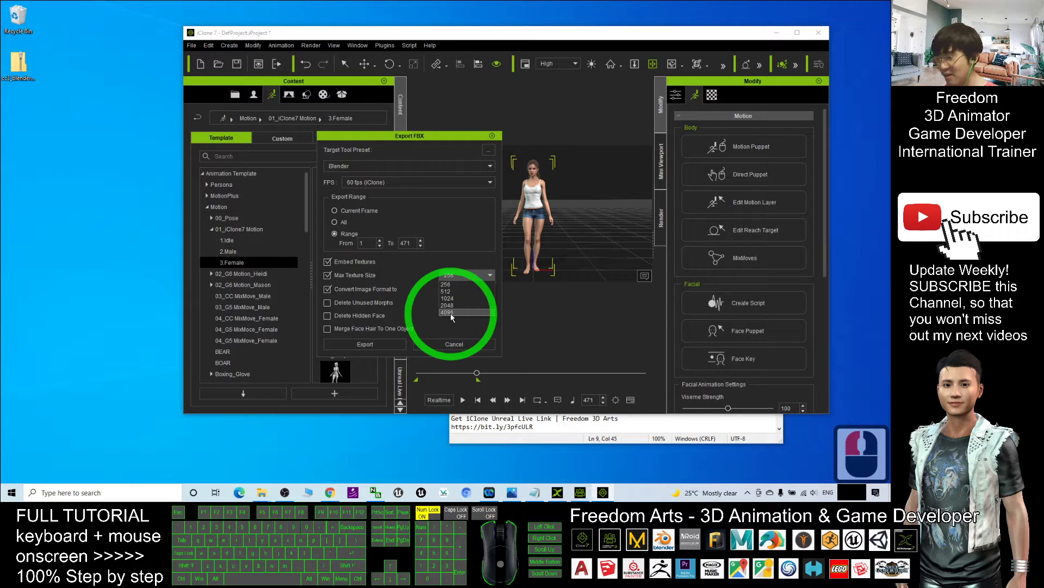
left_click(498, 253)
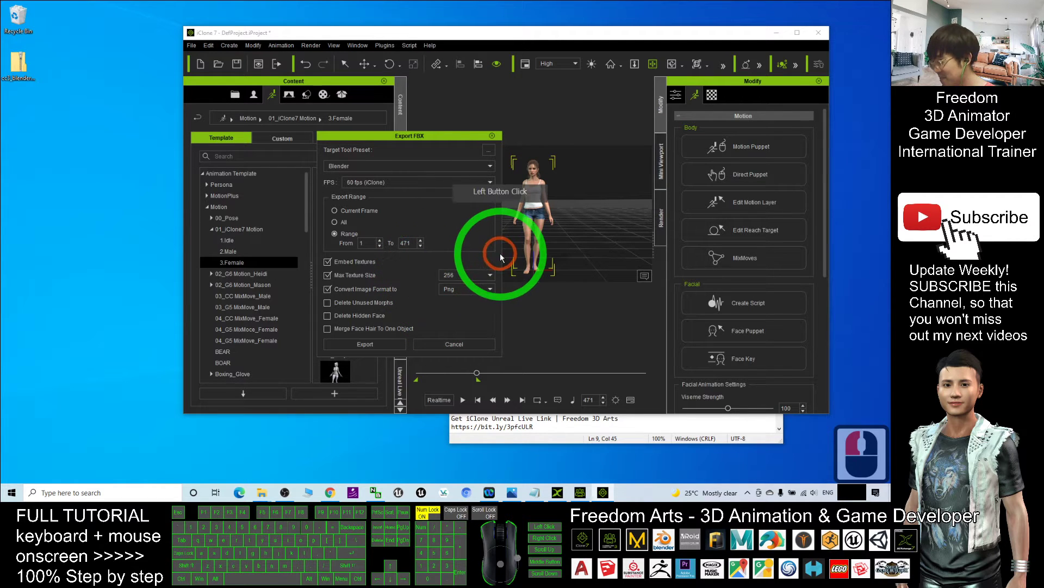
left_click(336, 233)
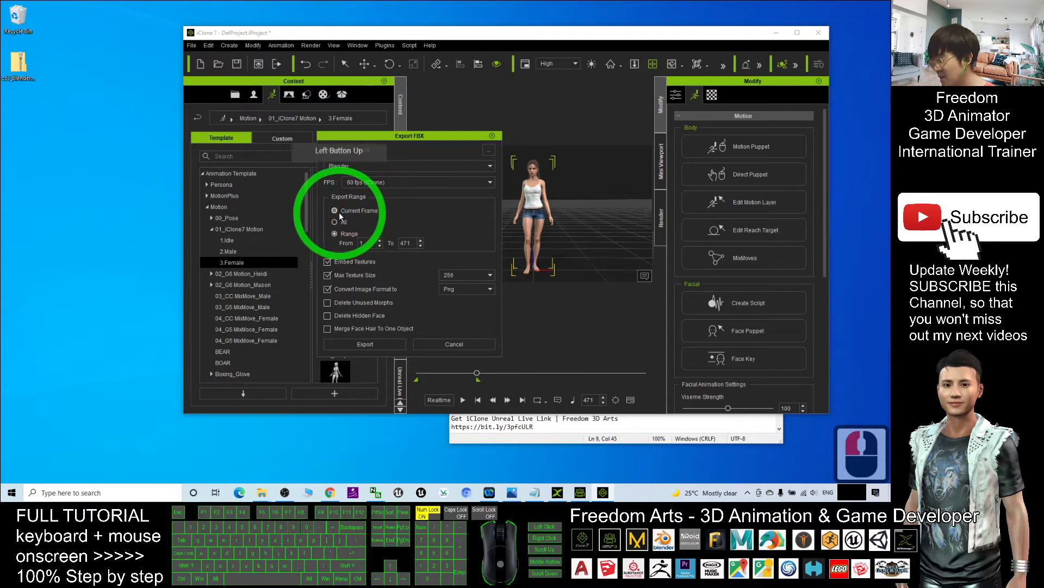
left_click(336, 234)
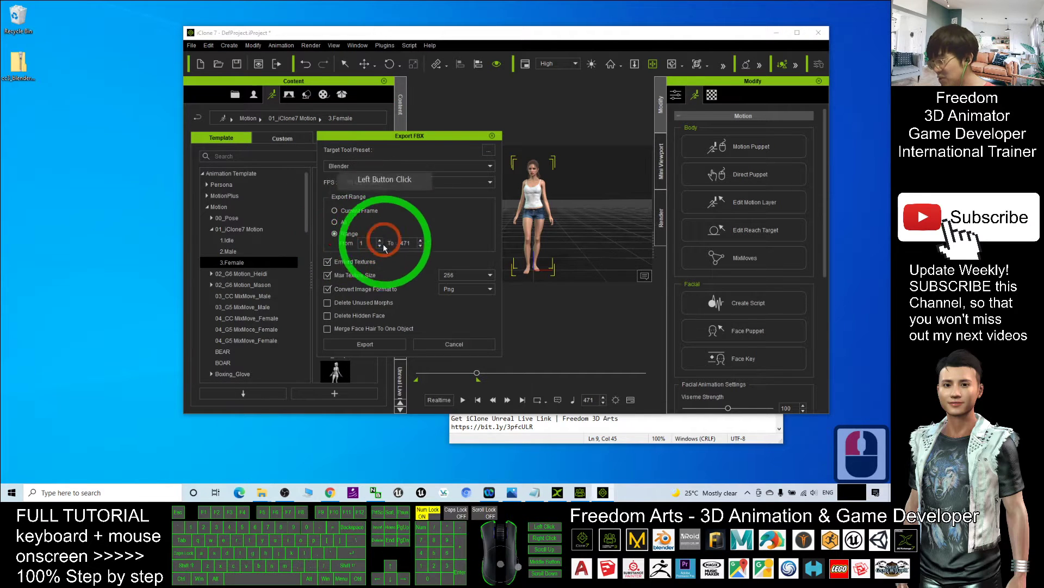
Set the export frame rate to 30 fps (NTSC), confirm the Blender preset, and start the export.
left_click_drag(400, 138, 281, 129)
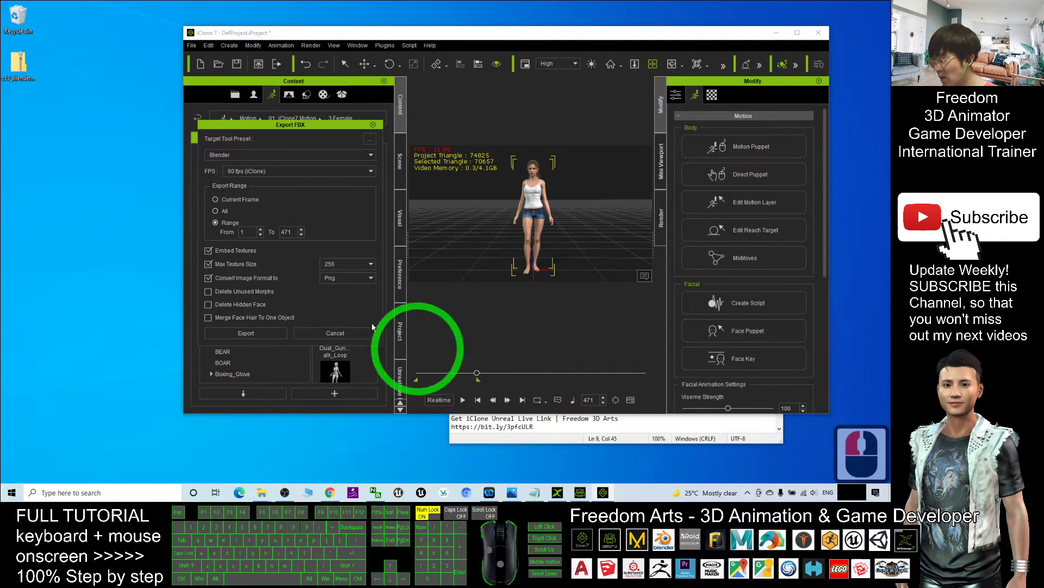
left_click(245, 172)
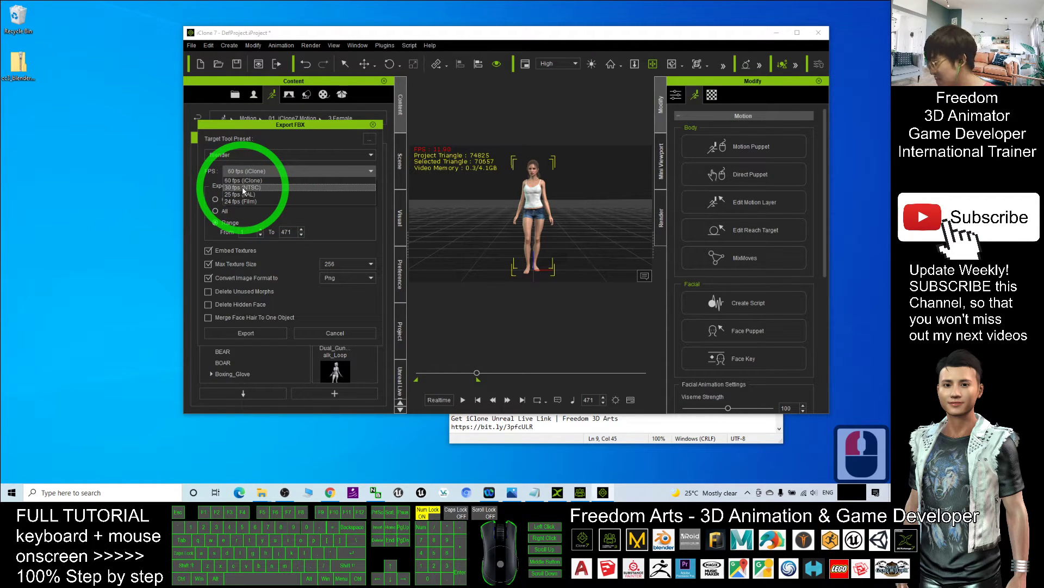
left_click(243, 187)
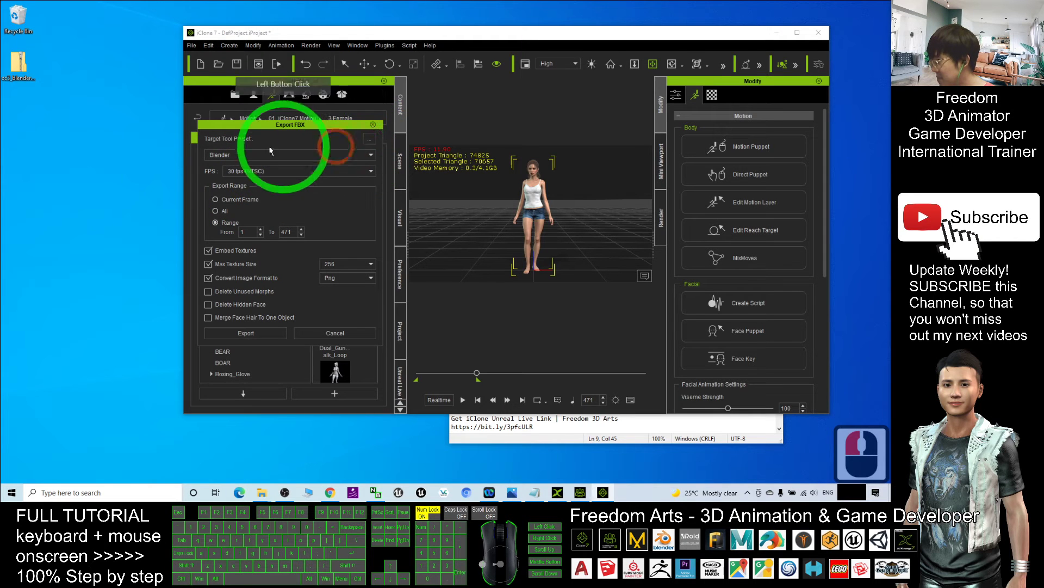
left_click(233, 157)
left_click(232, 159)
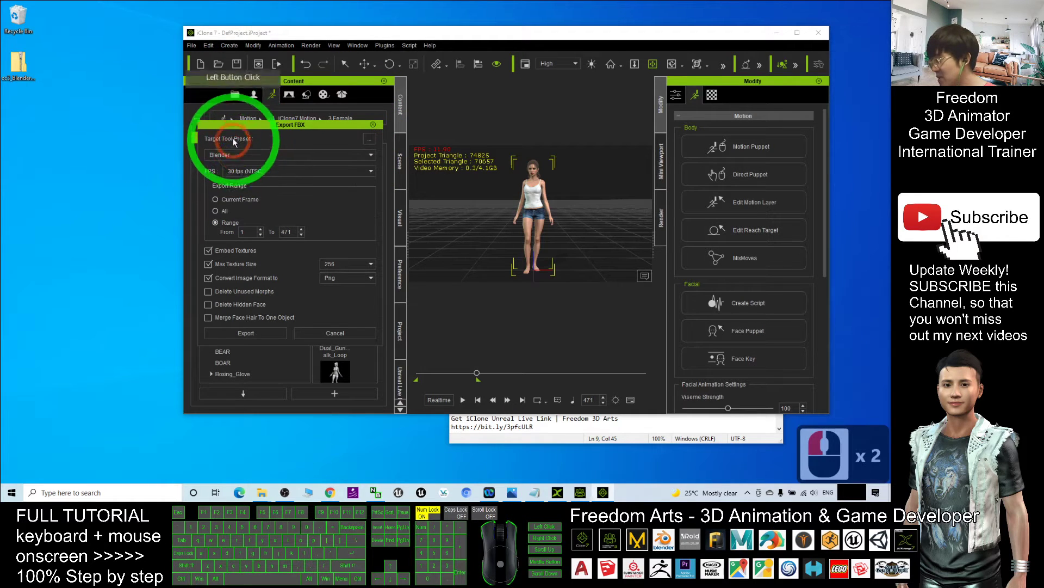
left_click(245, 332)
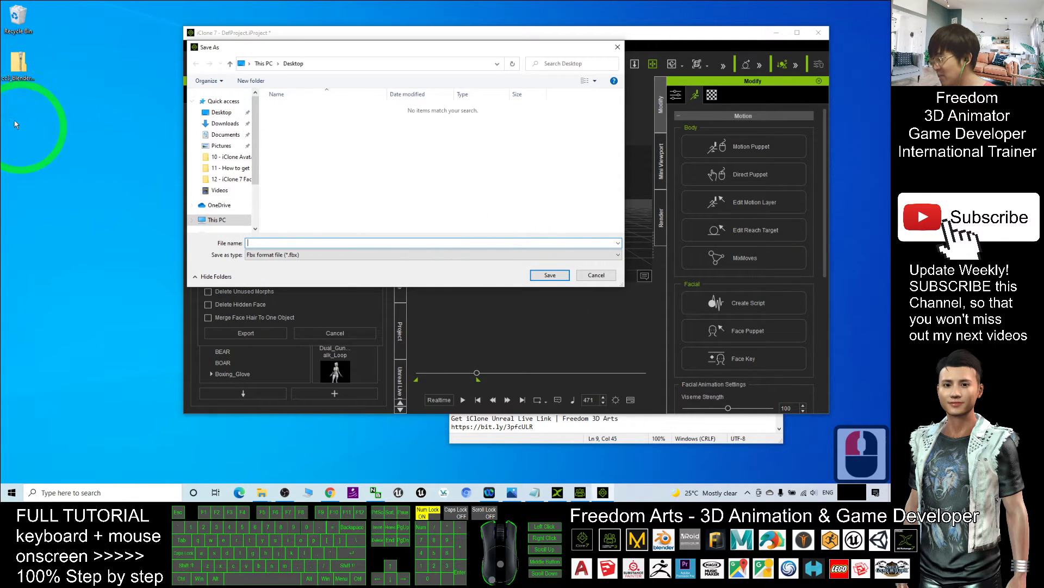
Name the exported file 'cc3 girl 02' and save it to the Desktop.
left_click(271, 244)
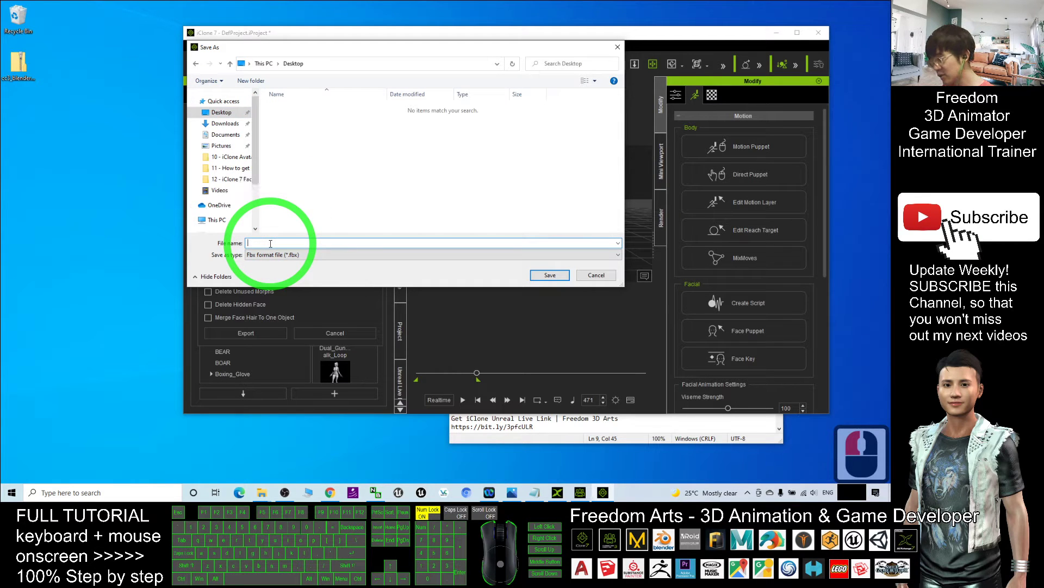
type("cc3 girl 02")
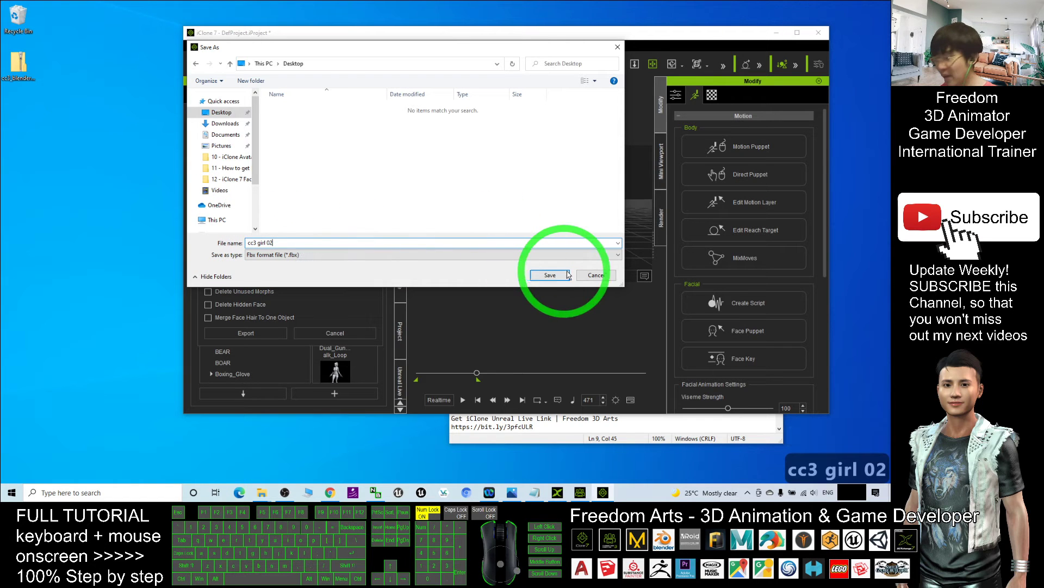
left_click(549, 275)
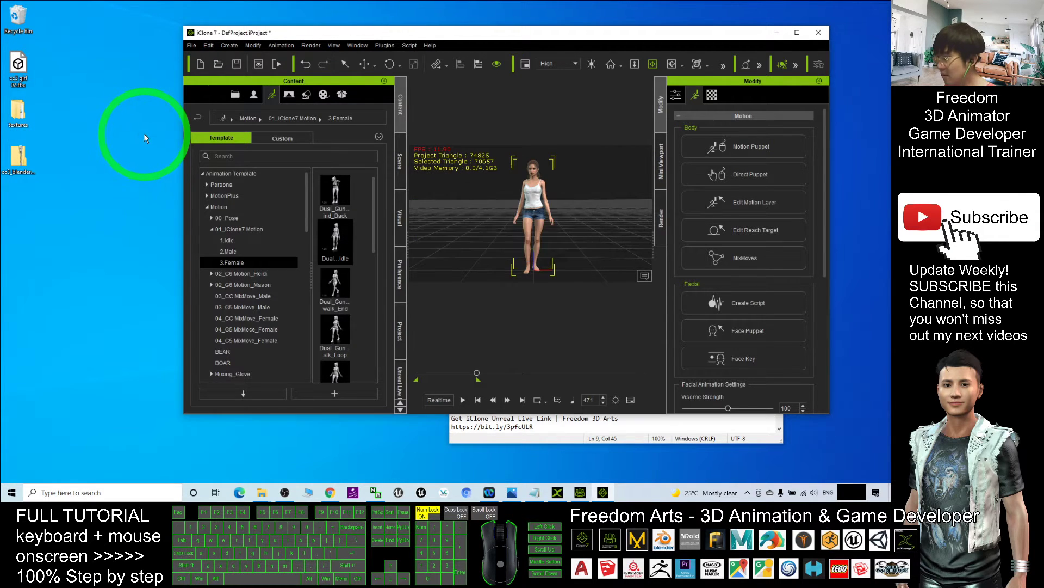
Minimize iClone and briefly select the Blender download link in the Notepad notes.
left_click(144, 181)
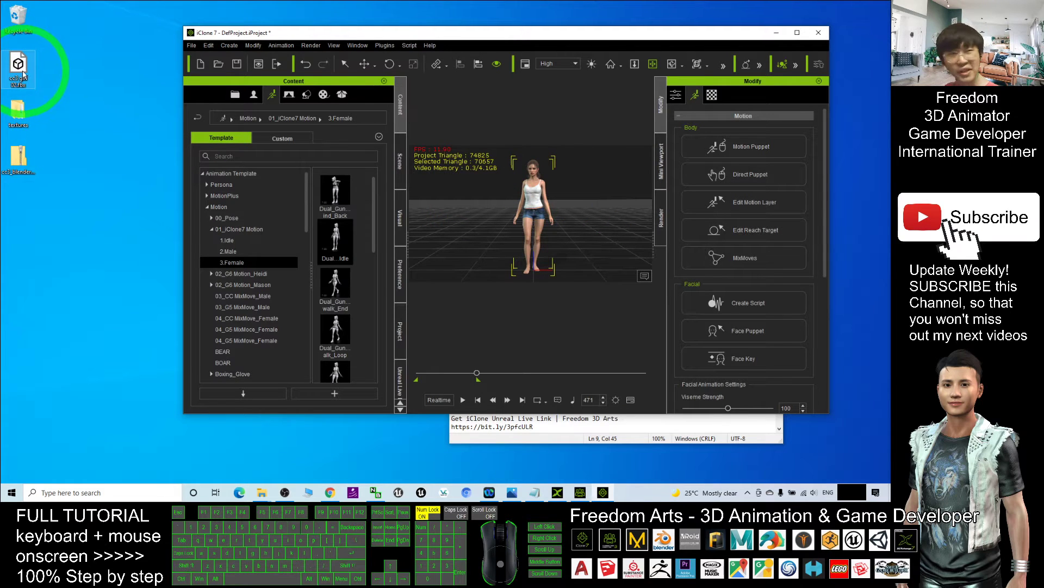
left_click(492, 289)
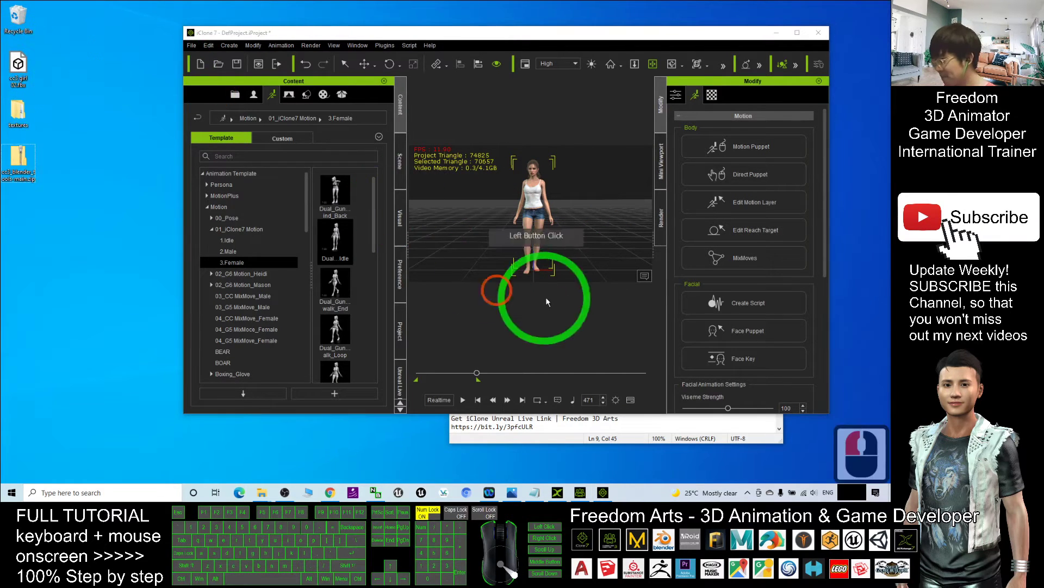
left_click(779, 37)
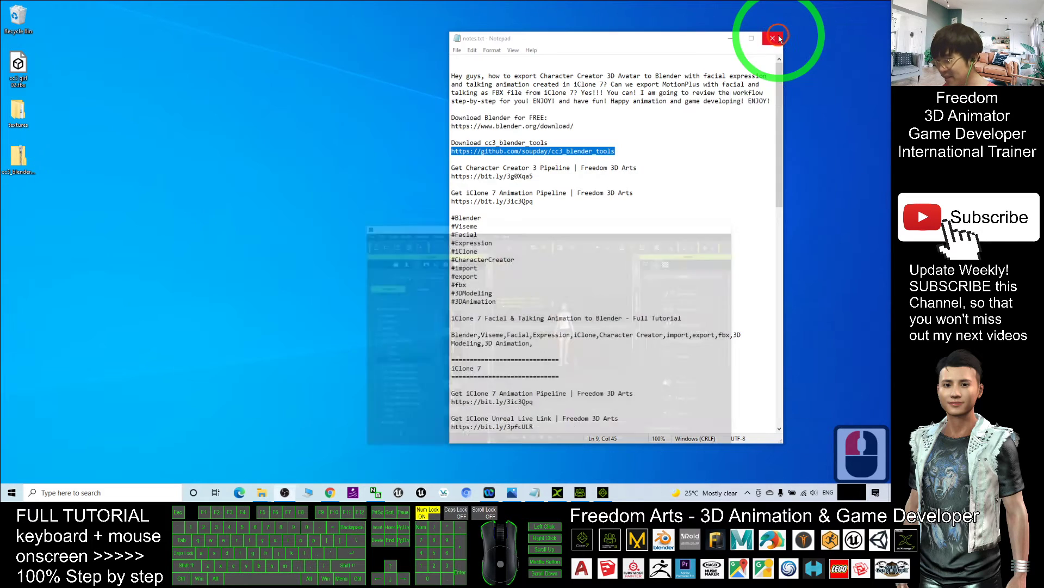
left_click(673, 135)
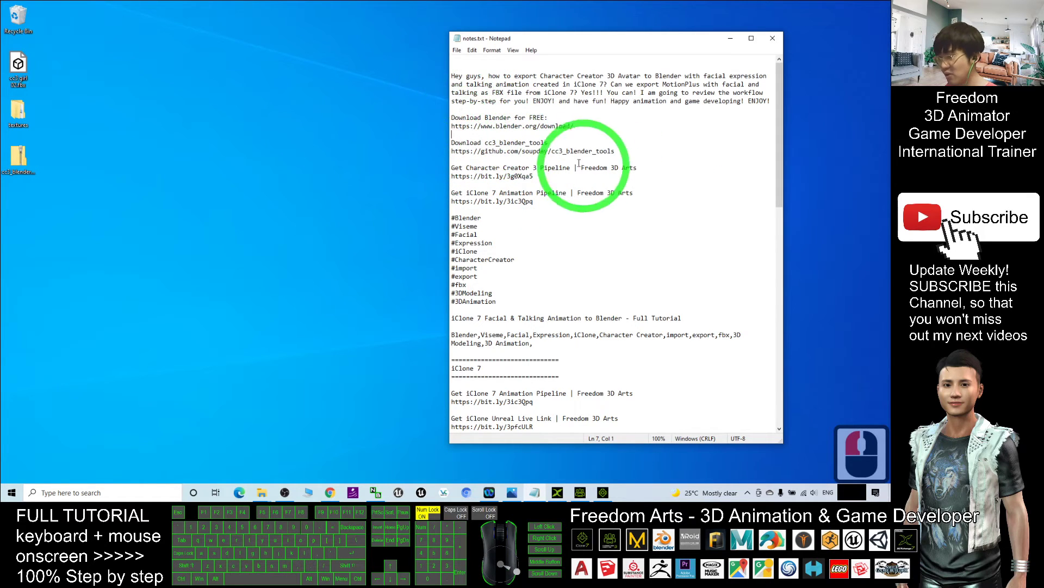
left_click_drag(455, 126, 566, 117)
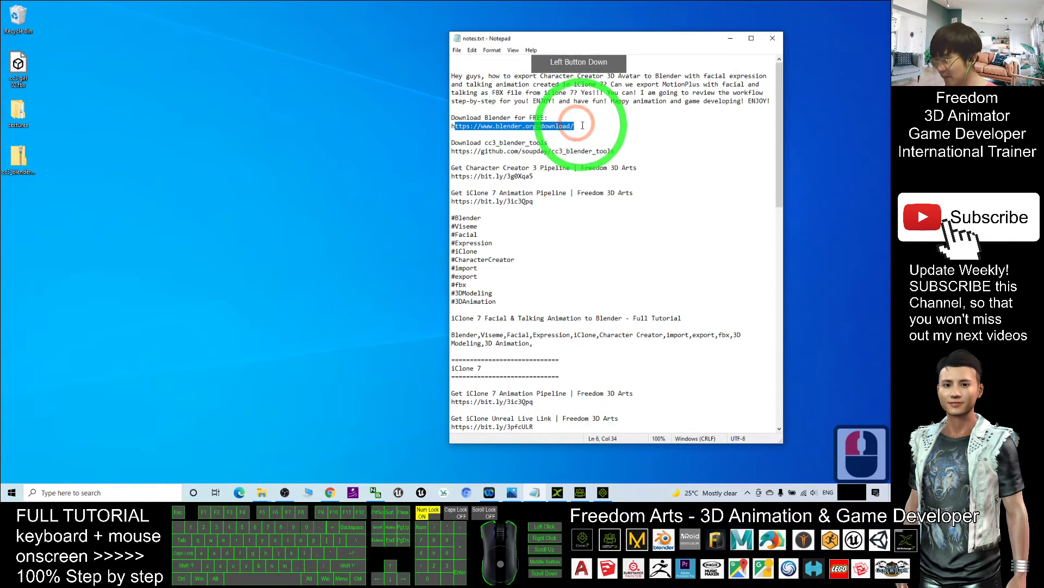
left_click(575, 126)
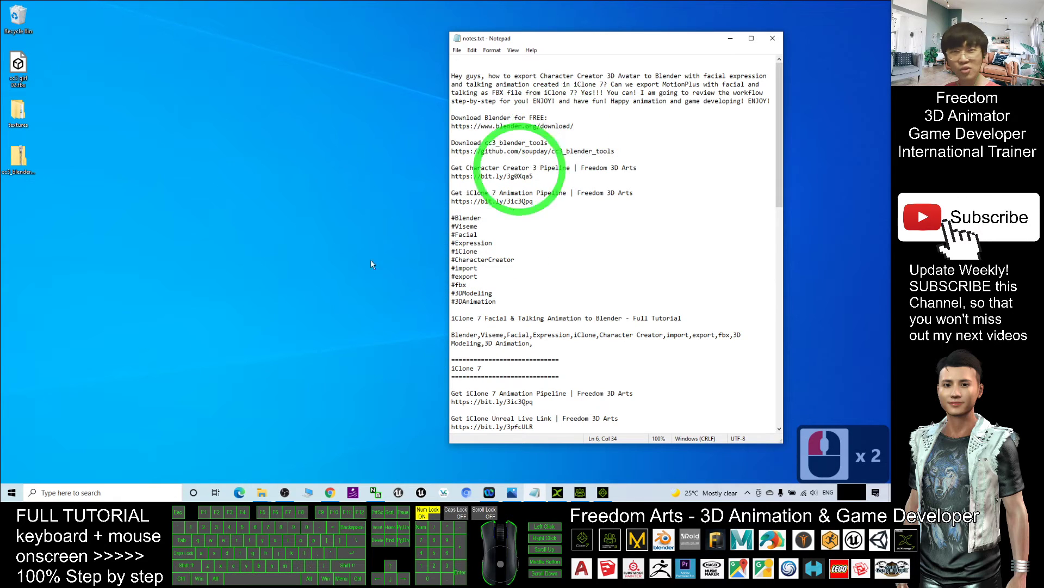
left_click(84, 494)
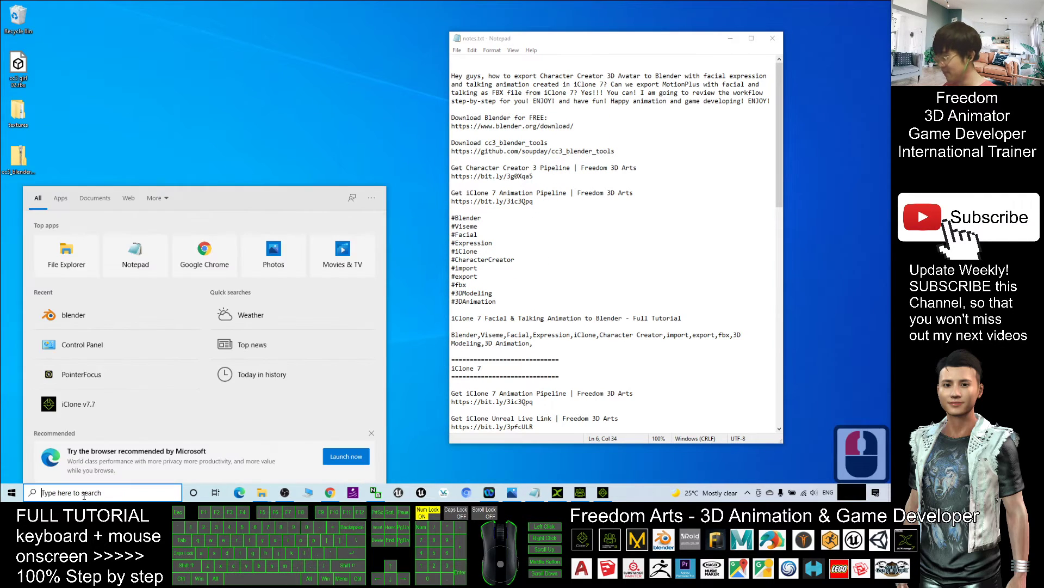
type("blender")
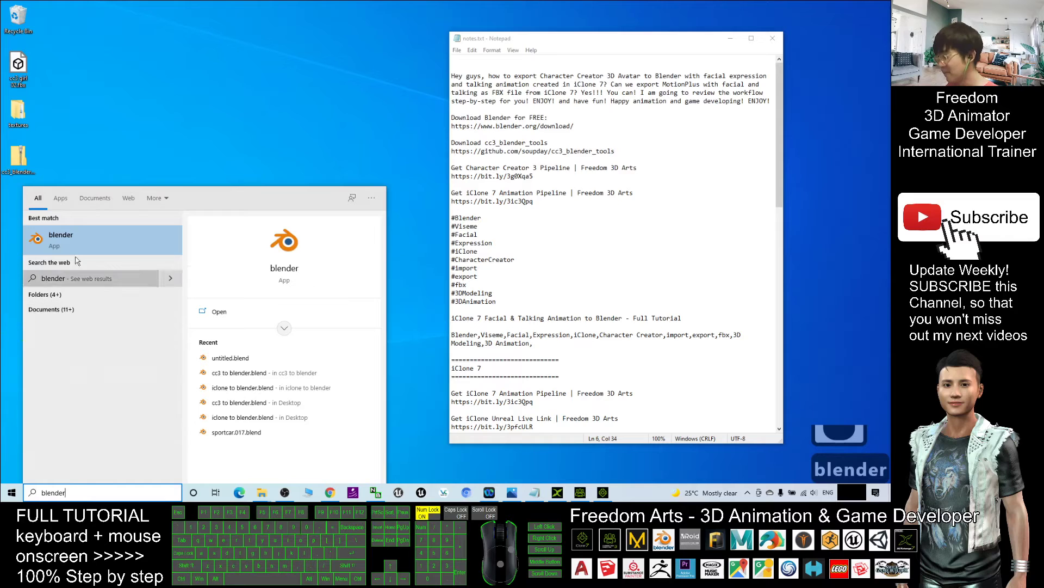
left_click(64, 243)
left_click(261, 61)
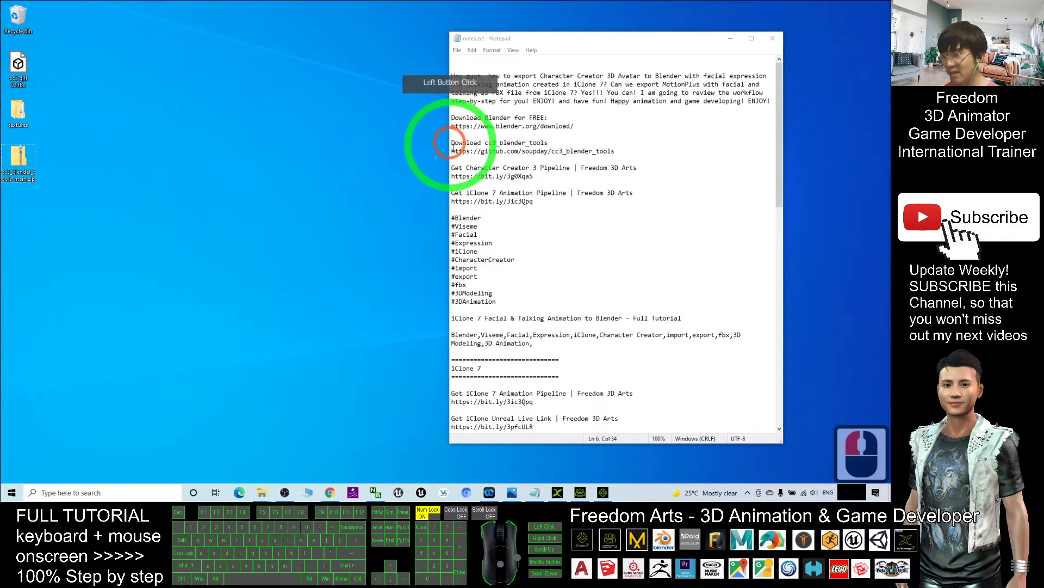
left_click_drag(451, 151, 617, 151)
key("ctrl+c")
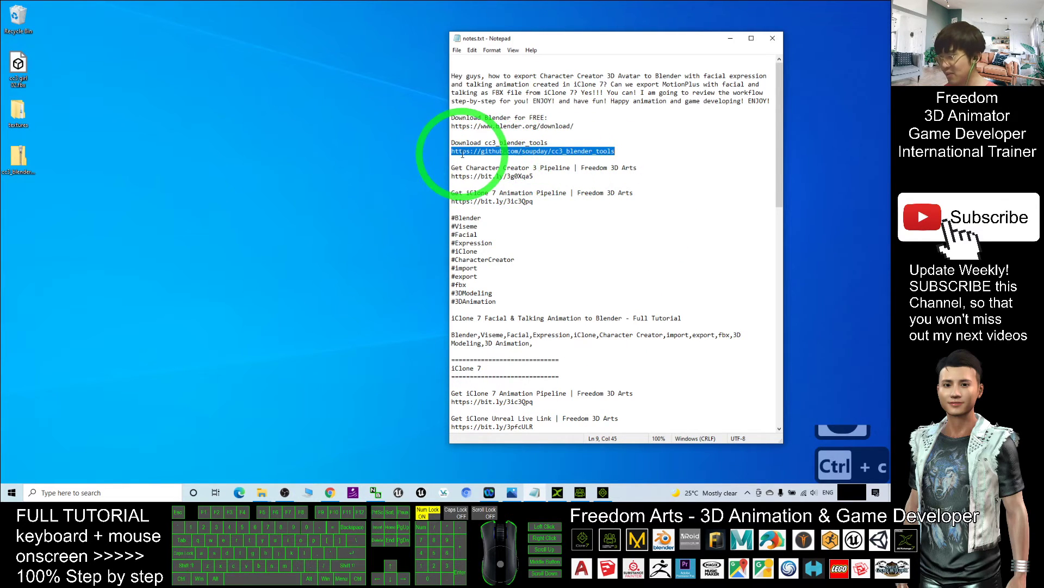
Download the cc3_blender_tools repository via Code > Download ZIP and open the zip on the desktop.
left_click(330, 492)
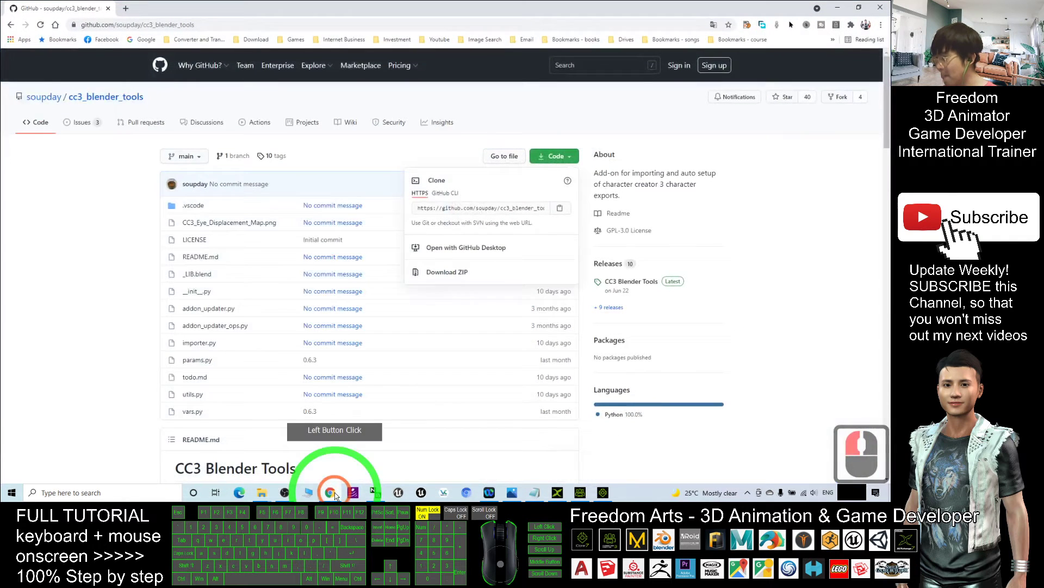
left_click(569, 159)
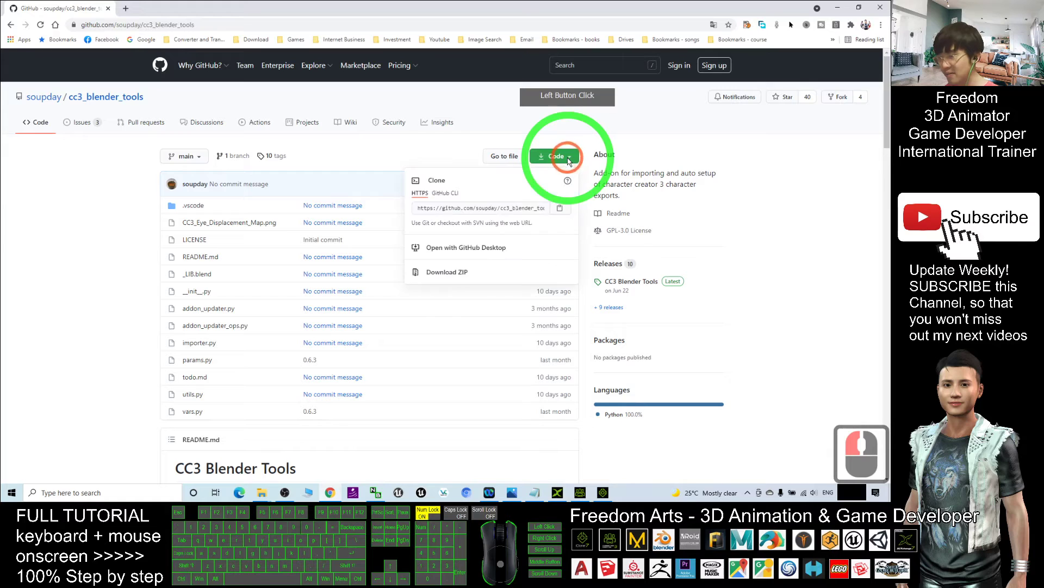
left_click(456, 275)
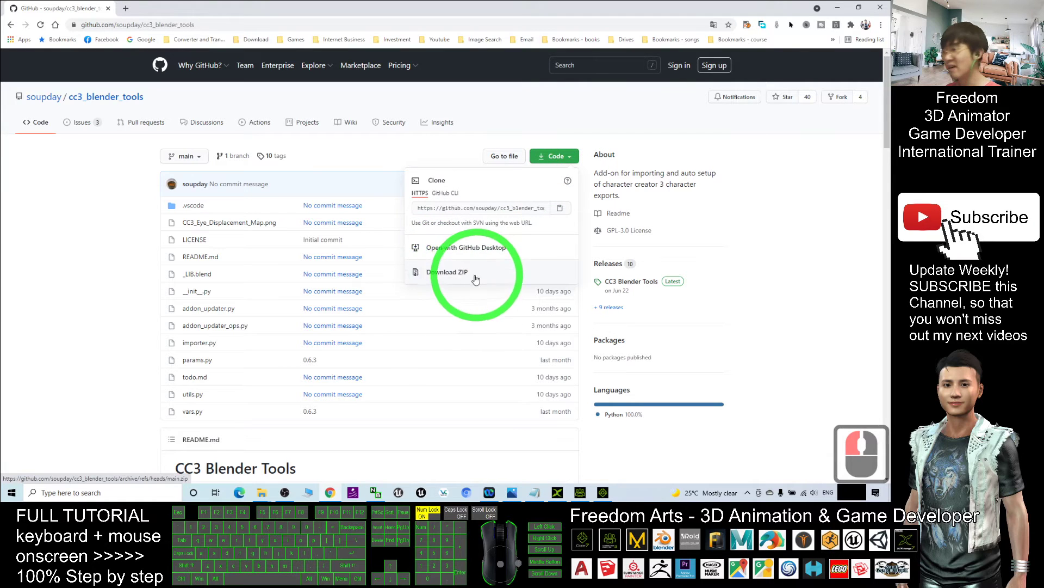
left_click(838, 10)
double_click(22, 163)
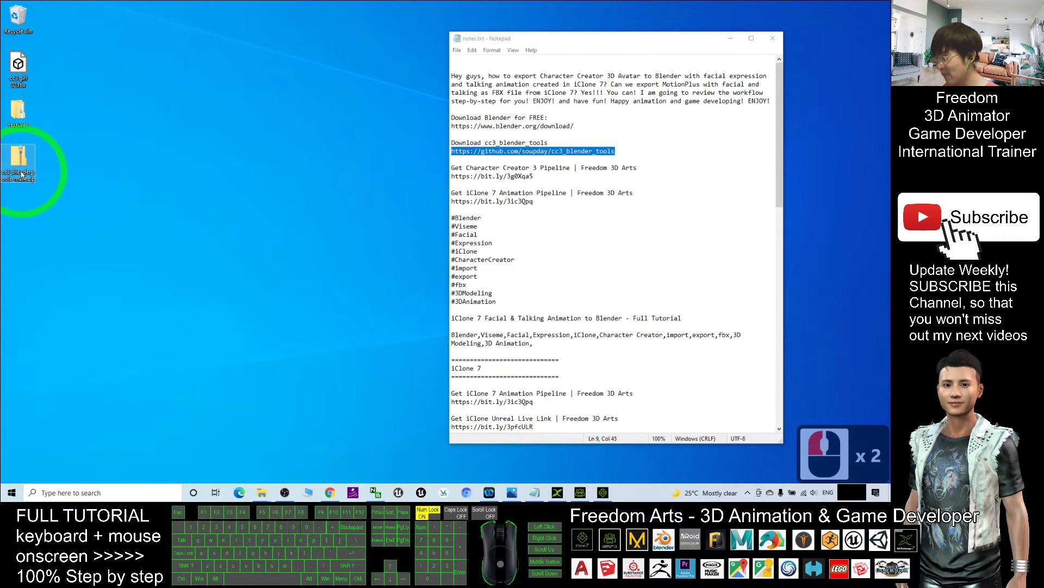
Launch Blender from Windows search and dismiss the splash screen.
left_click(156, 492)
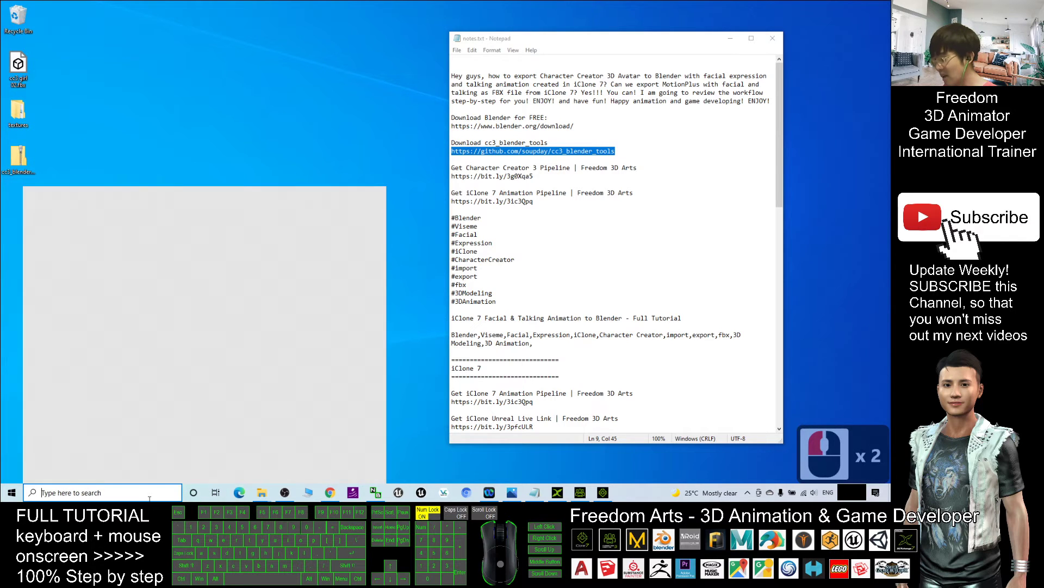
type("blender")
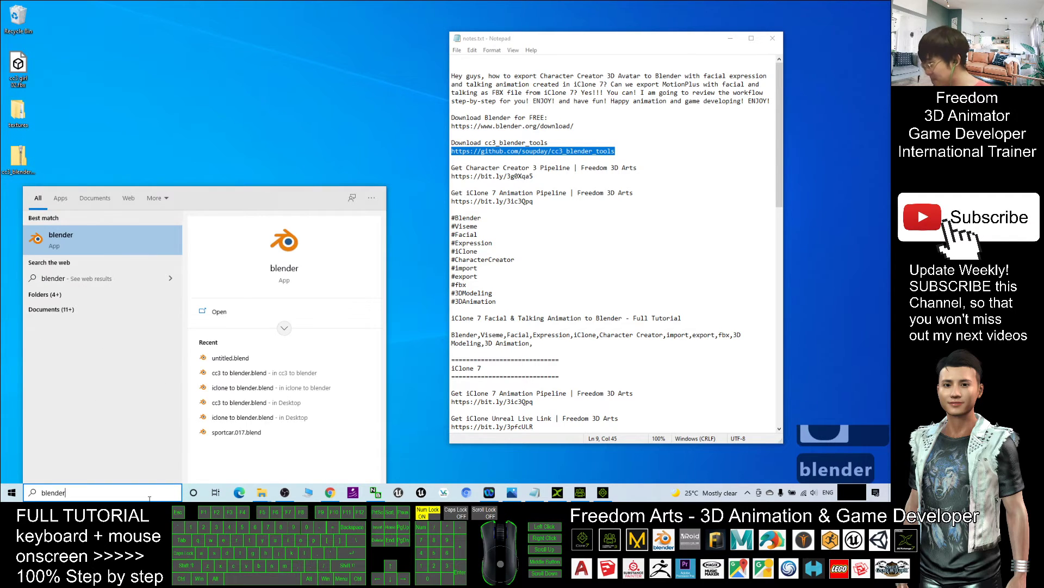
left_click(93, 229)
left_click_drag(454, 224, 483, 181)
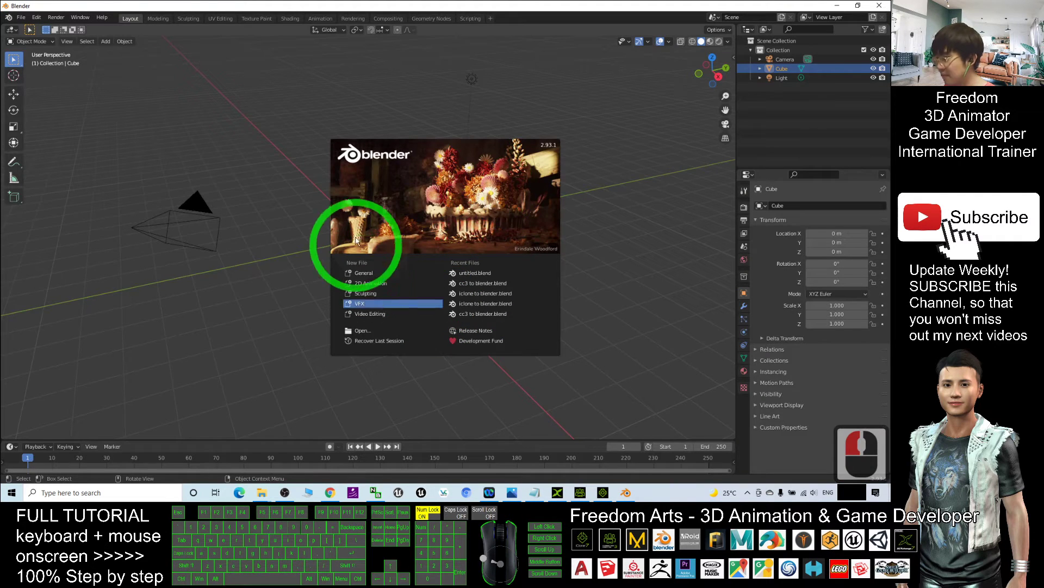
left_click(299, 89)
Delete the default Camera, Cube and Light, and restore the Blender window.
left_click(243, 145)
left_click_drag(112, 122, 642, 342)
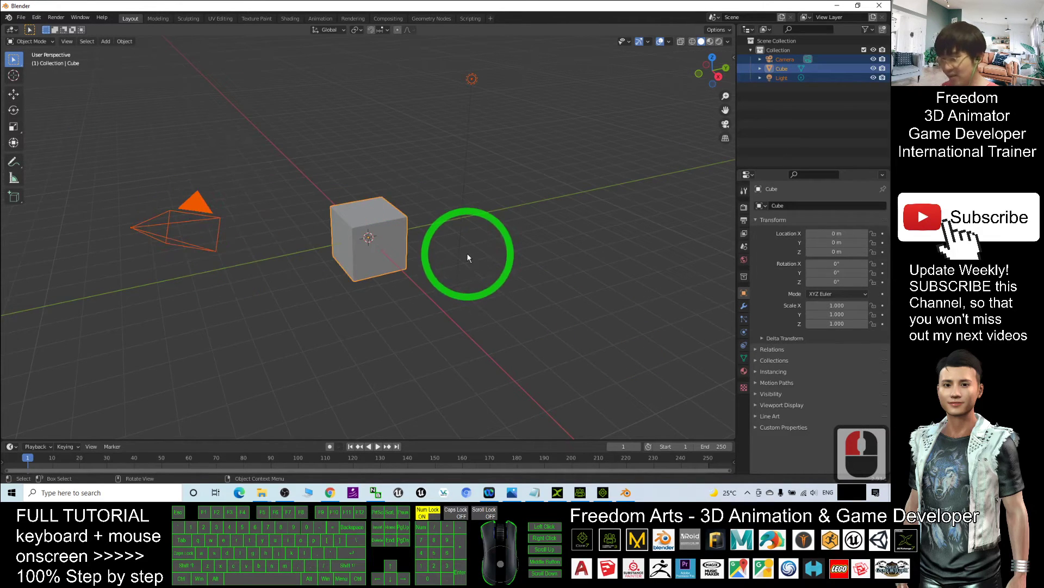
key("Delete")
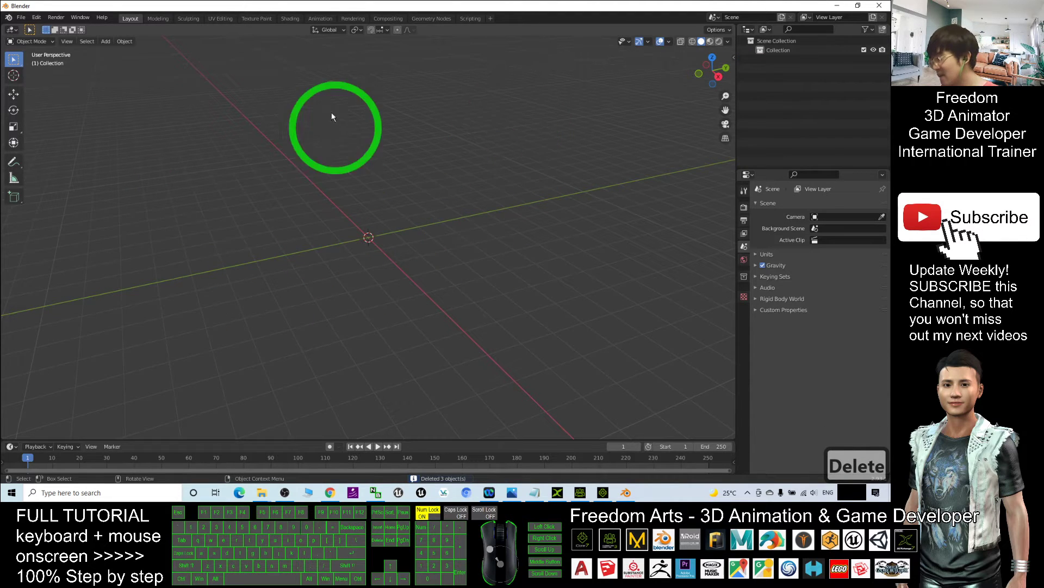
double_click(107, 5)
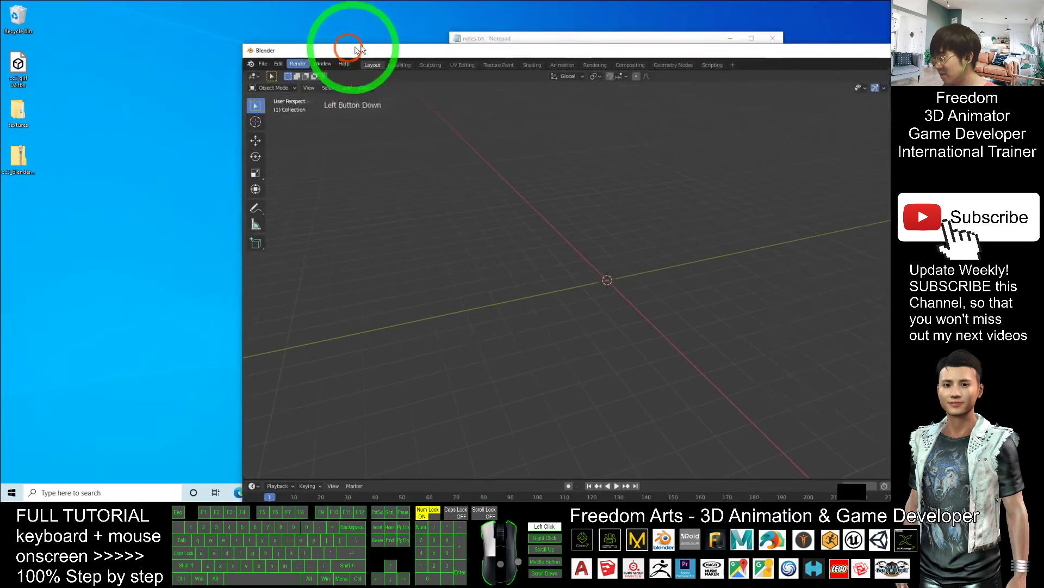
Install cc3_blender_tools-main.zip from the Desktop through Preferences > Add-ons > Install.
left_click(292, 57)
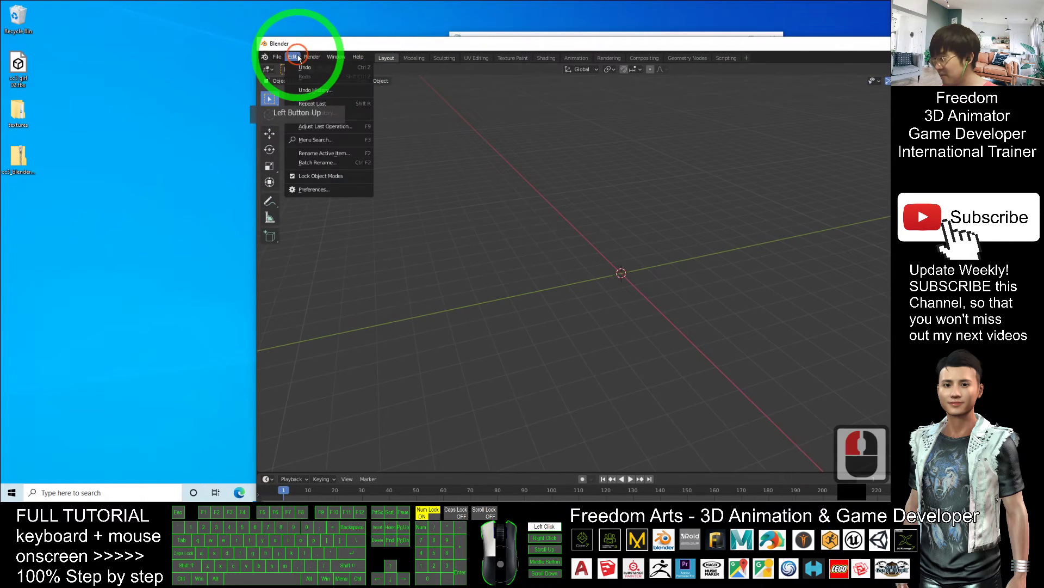
left_click(322, 188)
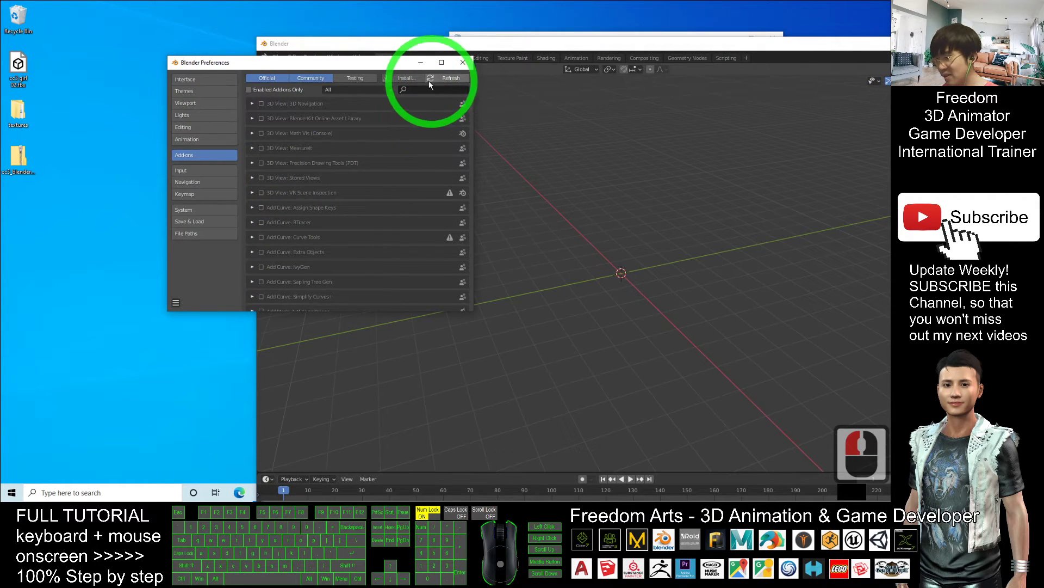
left_click(407, 79)
left_click_drag(408, 49, 434, 60)
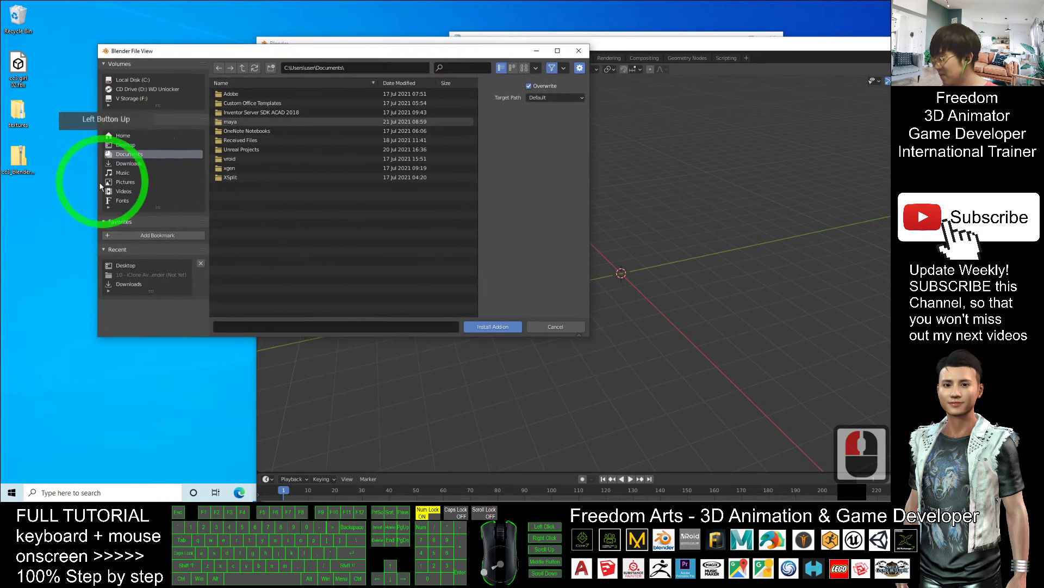
left_click(22, 173)
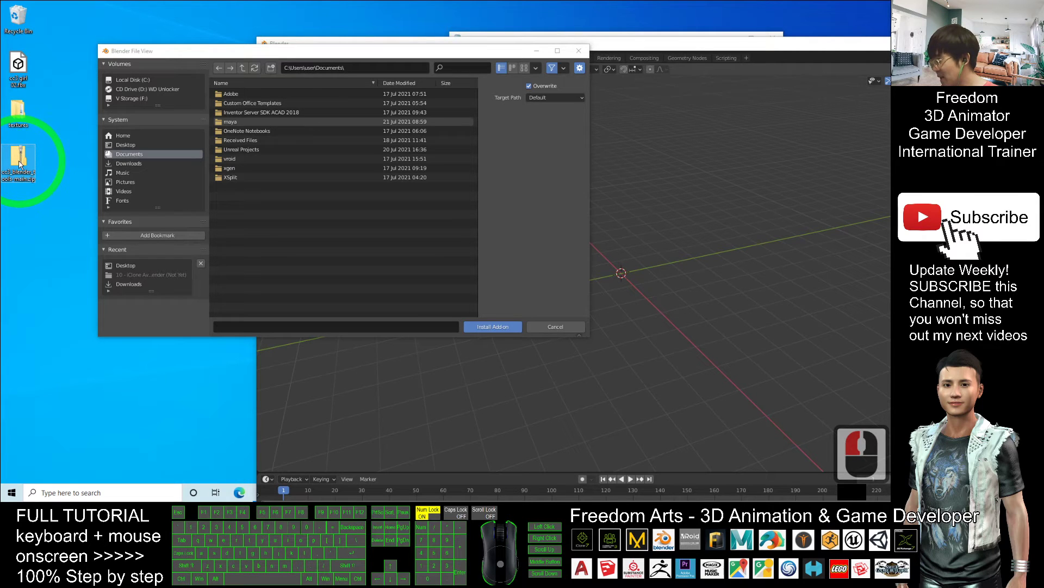
left_click(123, 145)
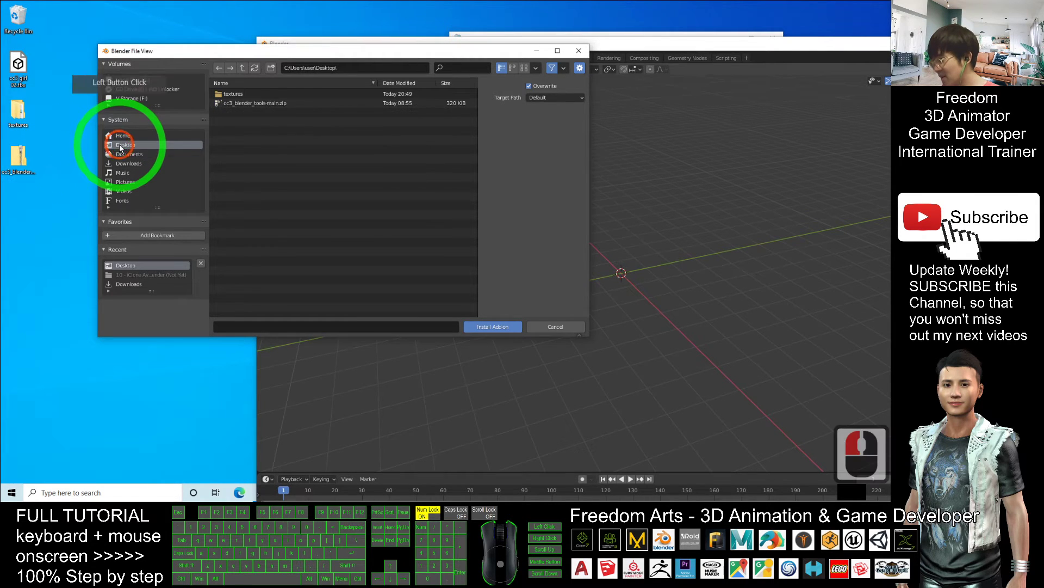
double_click(260, 103)
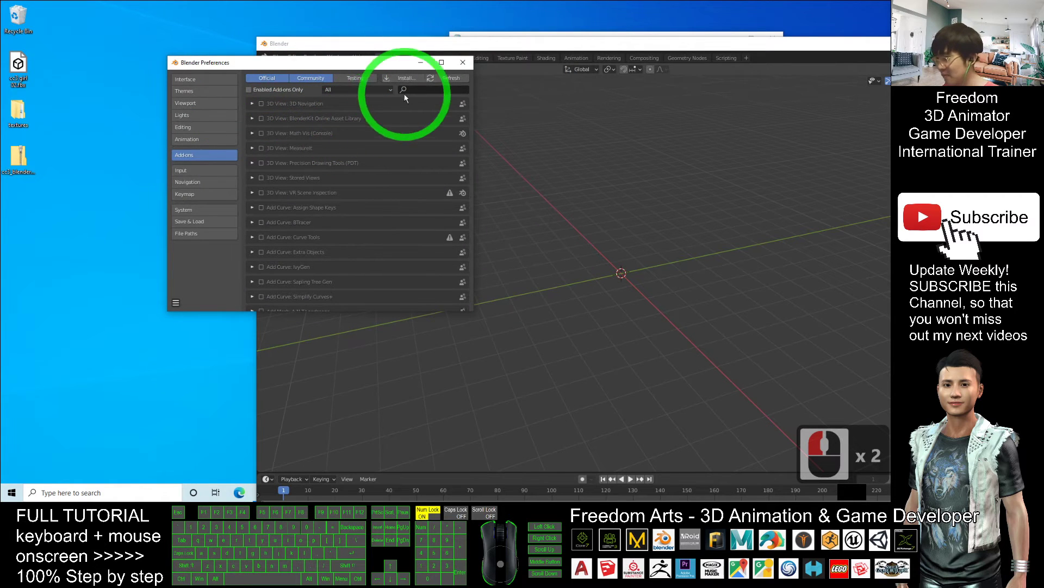
Filter add-ons by 'cc3', enable Characters: CC3 Tools, and close Preferences.
left_click(425, 90)
type("cc3")
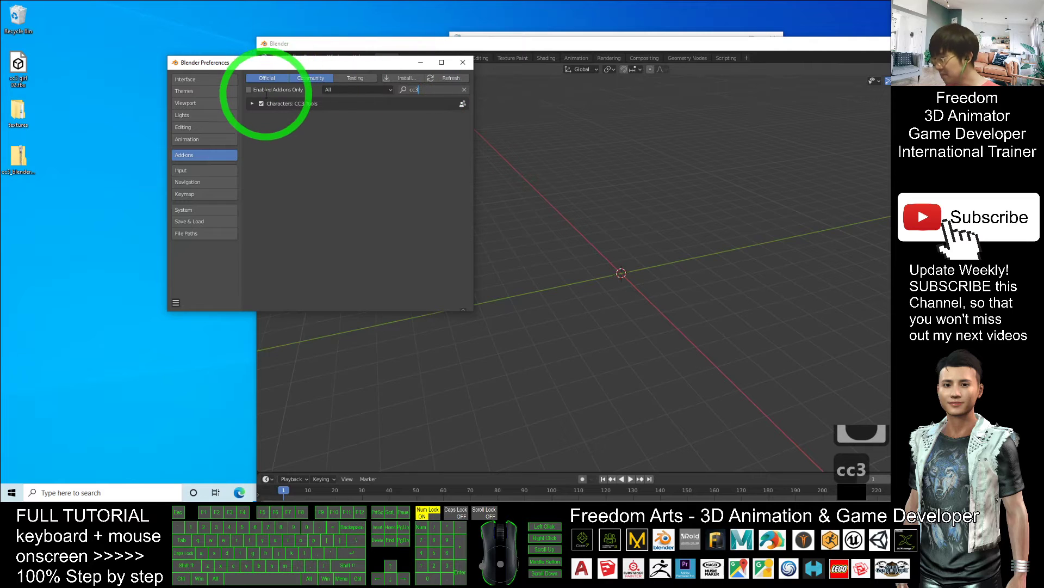
left_click(261, 104)
left_click(261, 105)
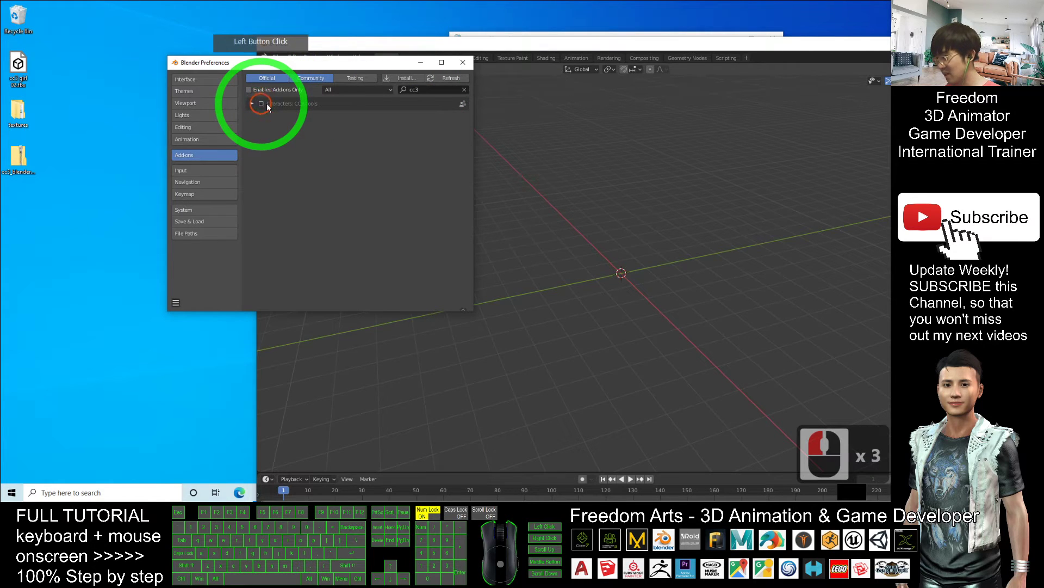
left_click(261, 104)
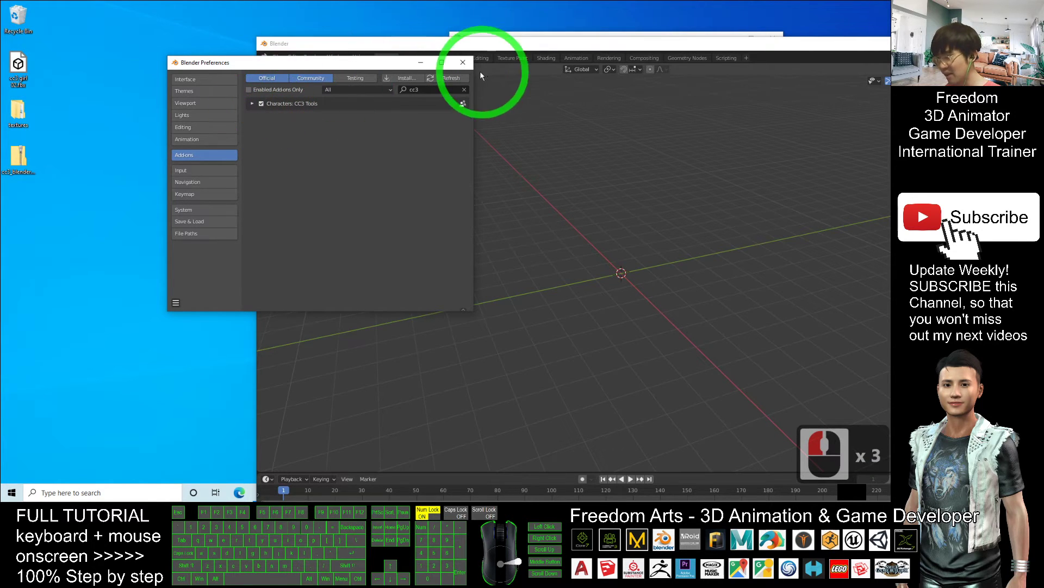
left_click(463, 63)
left_click_drag(549, 49, 326, 3)
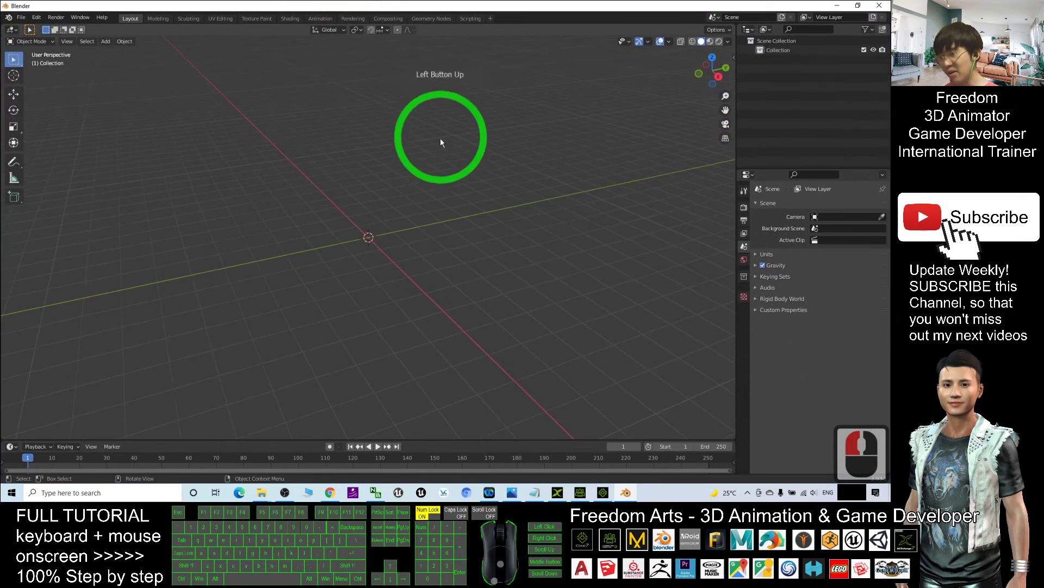